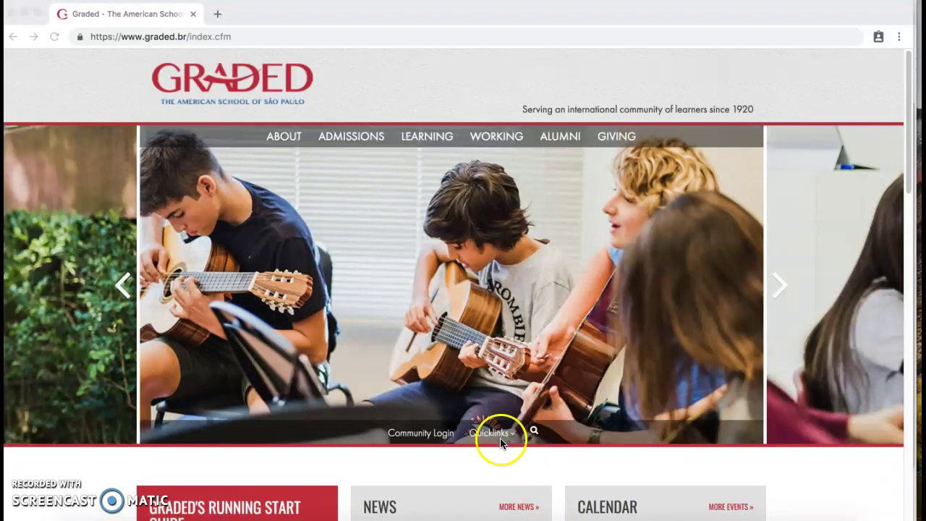
# Open the quick-links list on the Graded school homepage
pyautogui.click(501, 437)
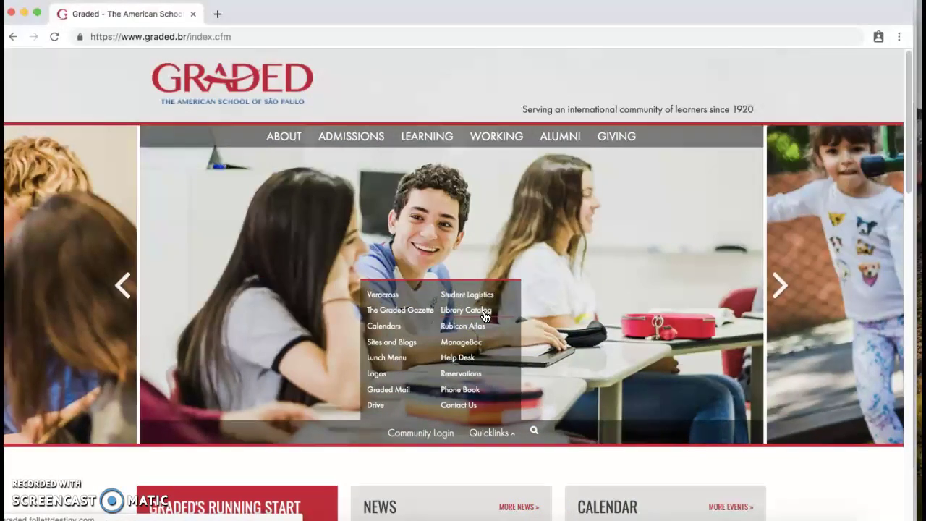
# Open the Library Catalog and go to the Graded Upper School Library in Destiny Discover
pyautogui.click(467, 310)
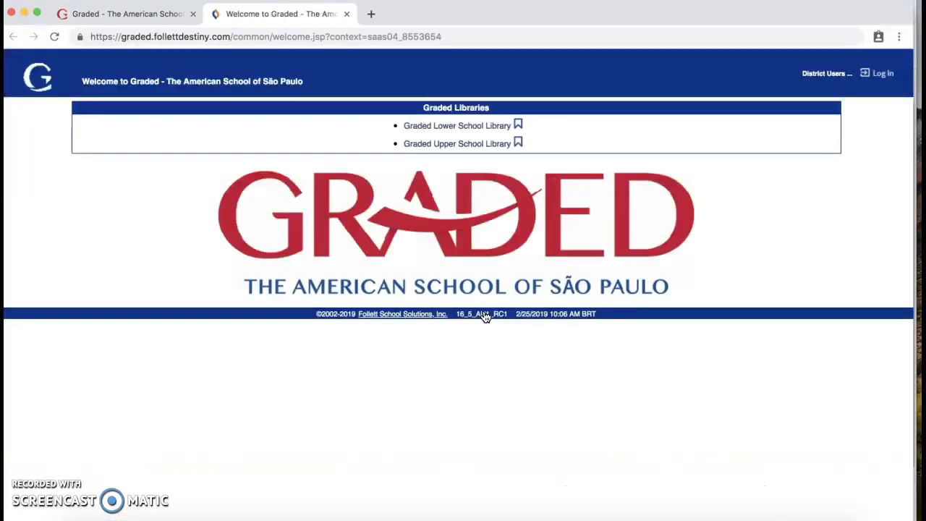
pyautogui.click(491, 147)
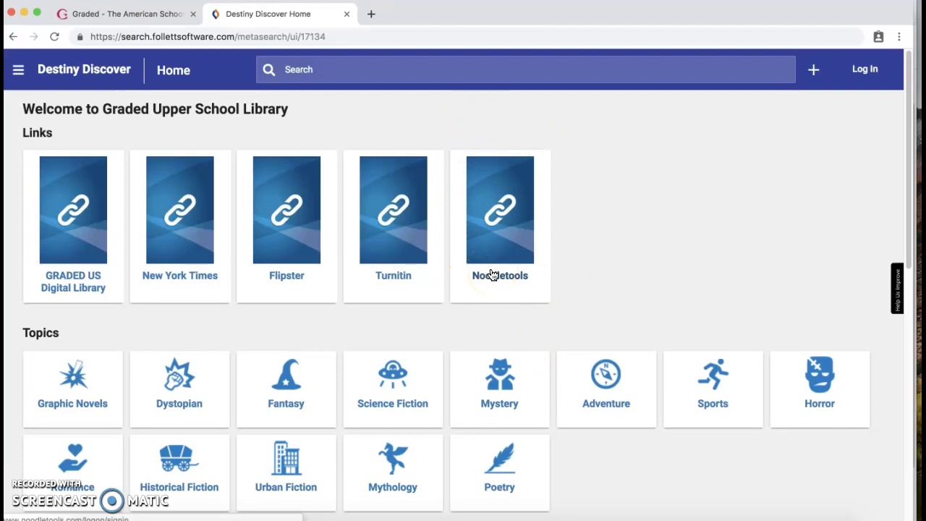
# Open Noodletools from the library links, then return to the Destiny Discover home tab
pyautogui.click(495, 283)
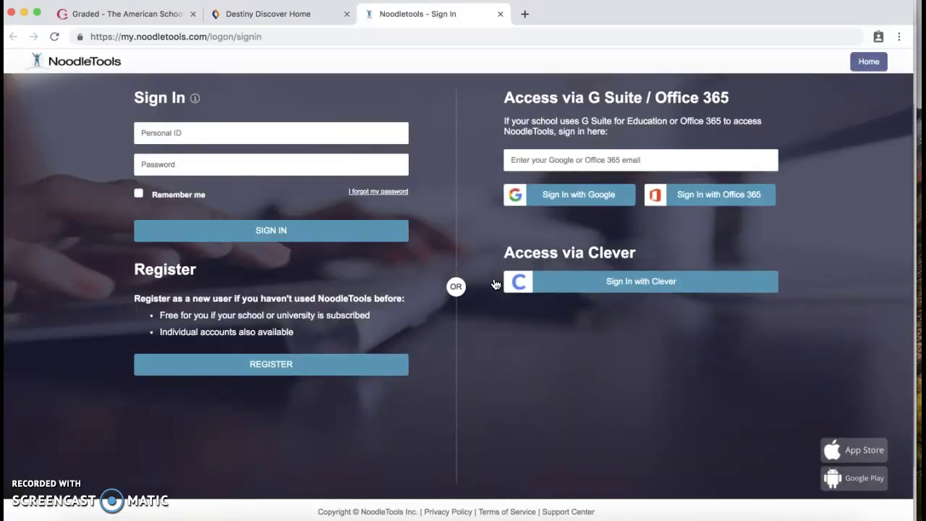
pyautogui.click(298, 14)
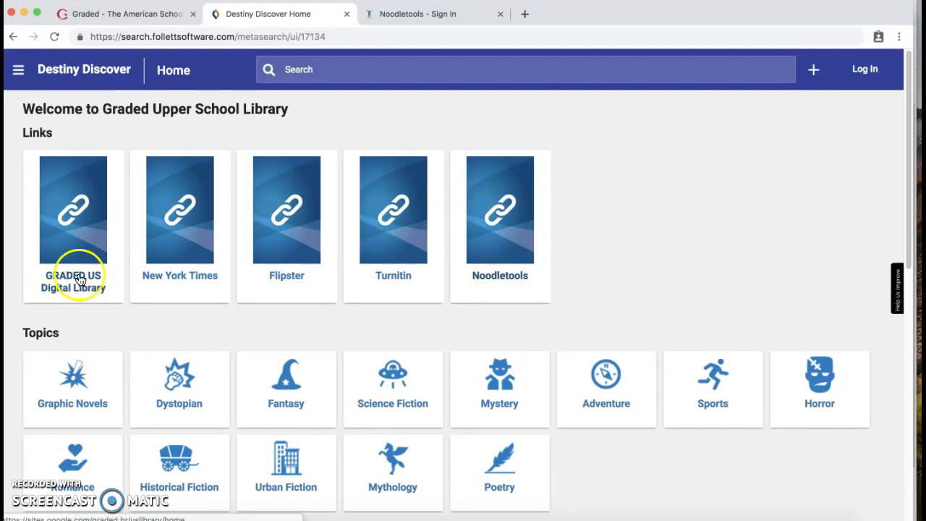
pyautogui.hotkey('ctrl', 'Up')
pyautogui.click(447, 305)
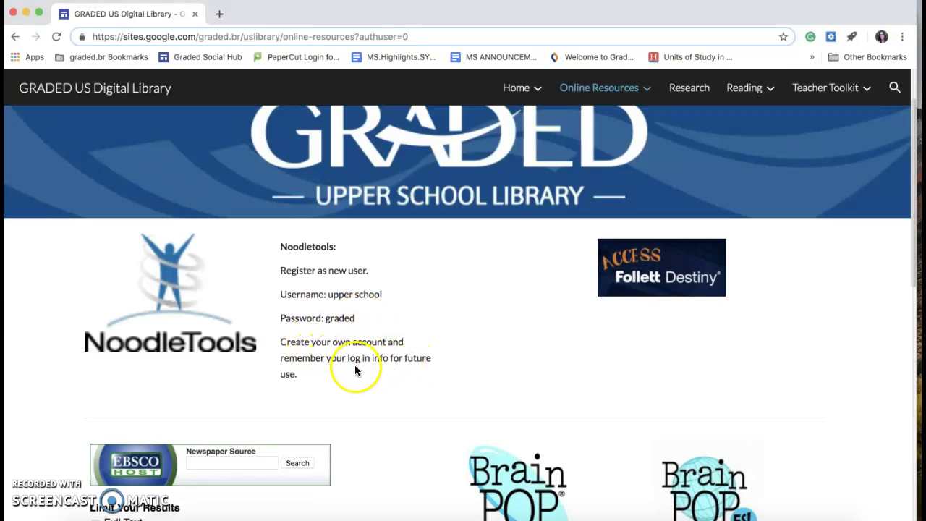
pyautogui.hotkey('ctrl', 'Up')
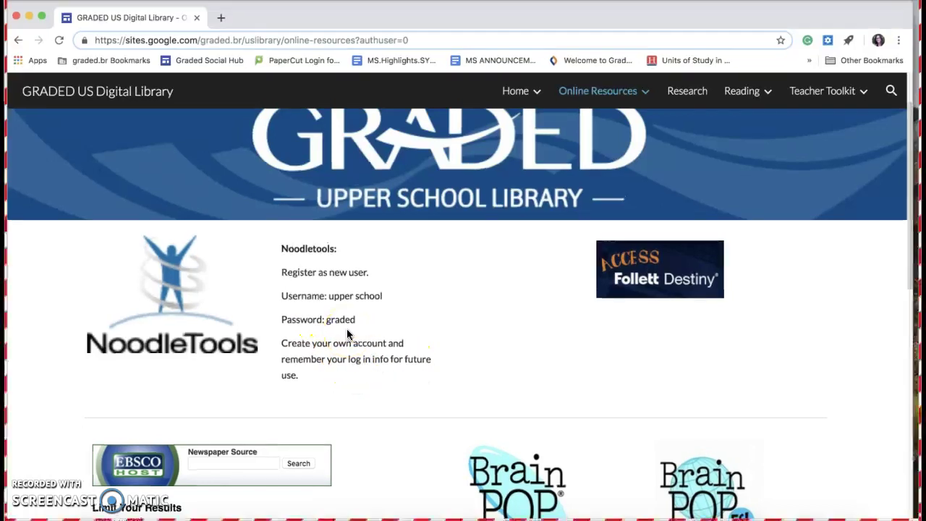
# Switch to the NoodleTools sign-in tab and select its Personal ID and Password fields
pyautogui.click(756, 311)
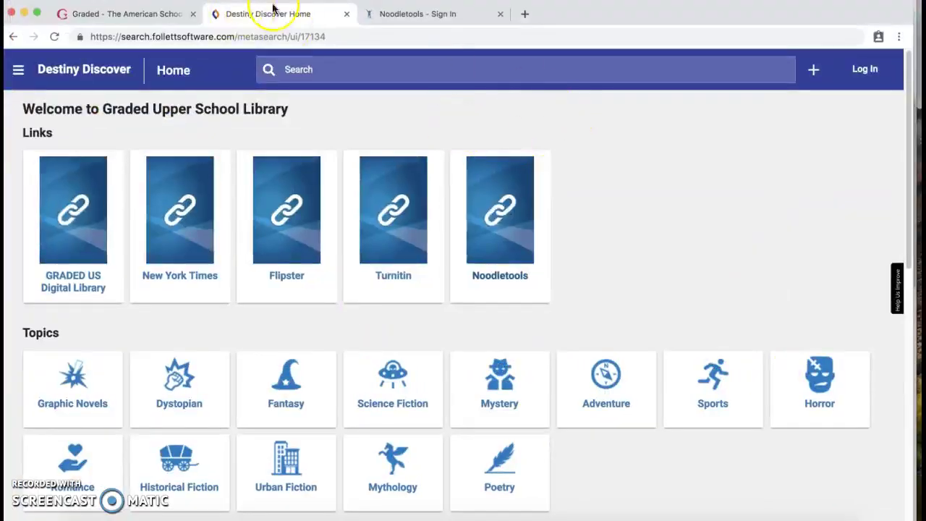
pyautogui.click(379, 14)
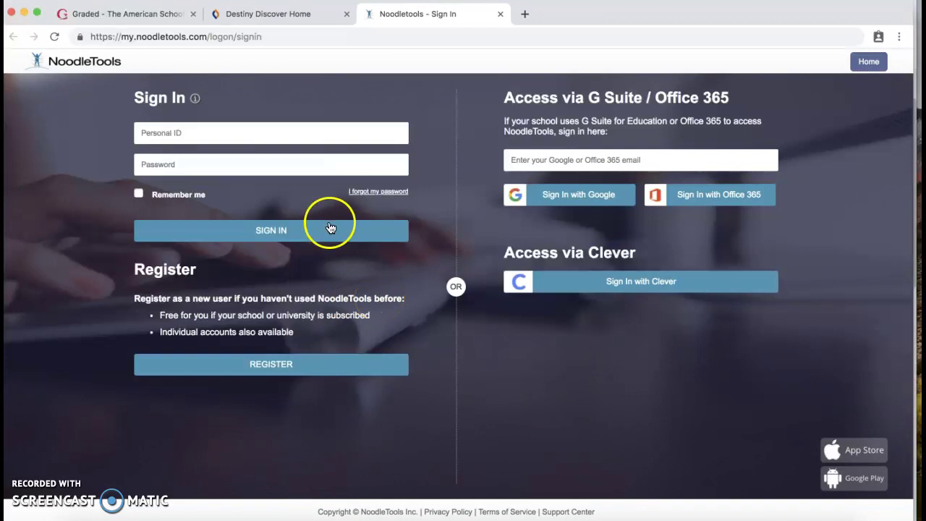
pyautogui.click(270, 130)
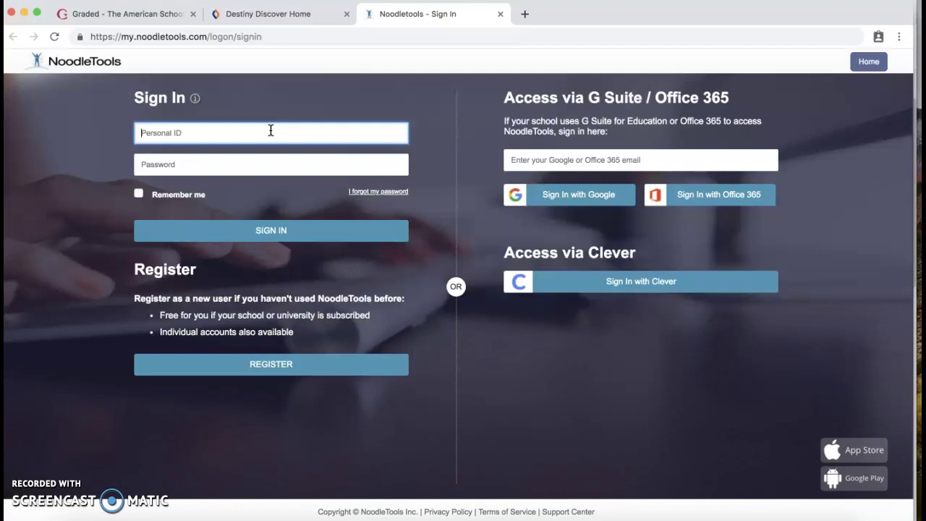
pyautogui.click(248, 163)
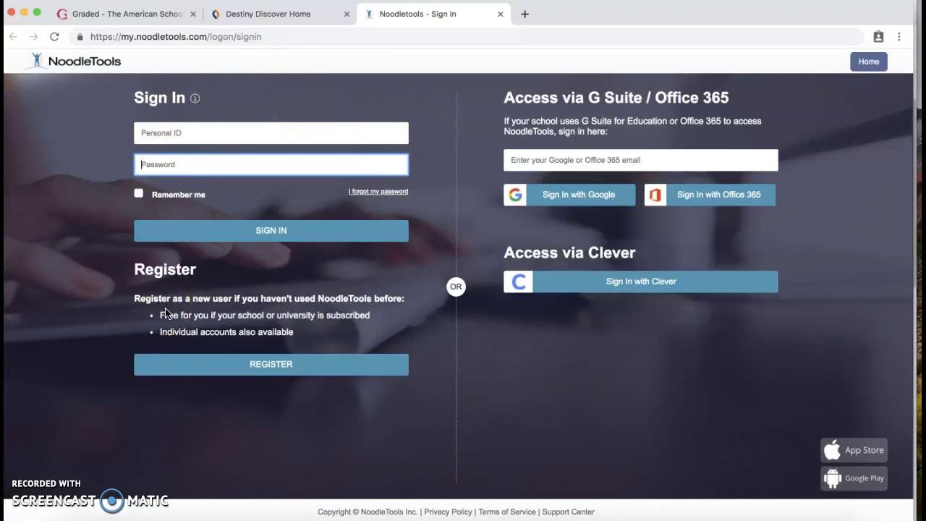
# Start new-user registration and enter the school subscription username from the library page
pyautogui.click(239, 371)
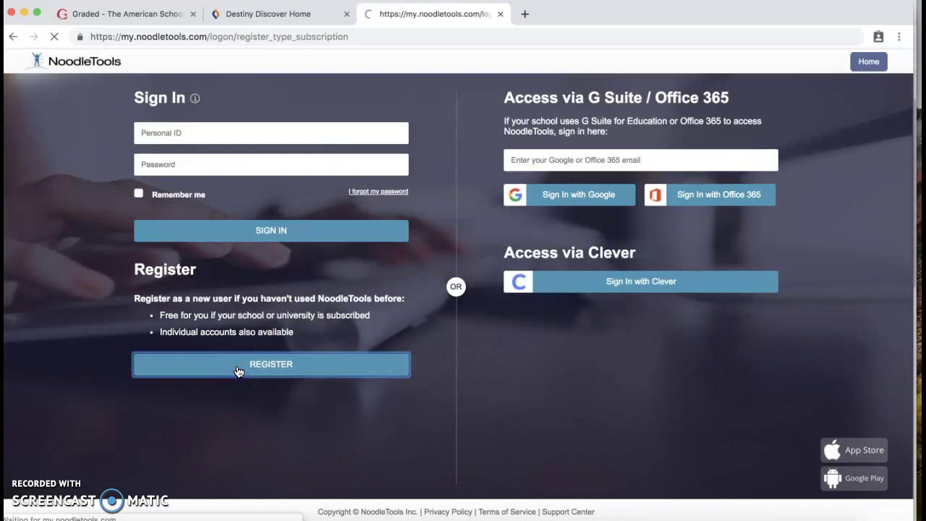
pyautogui.click(654, 159)
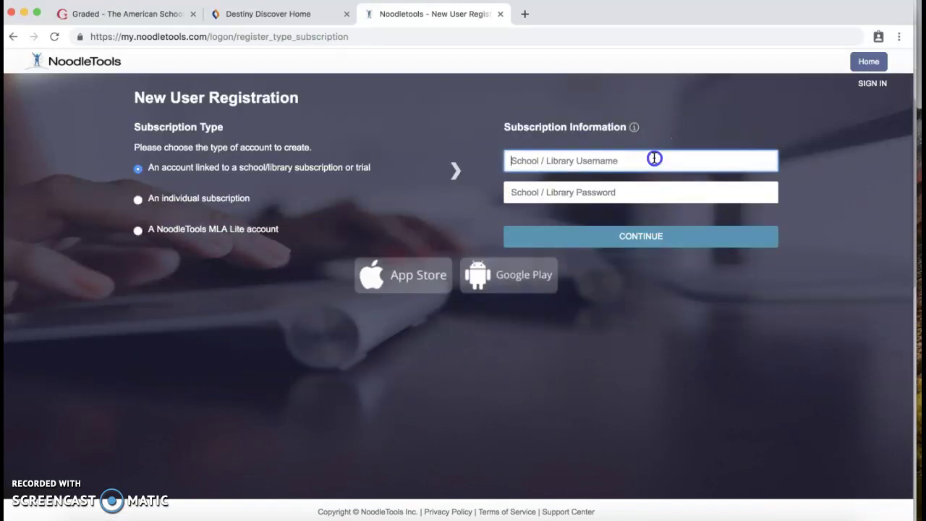
pyautogui.hotkey('ctrl', 'Up')
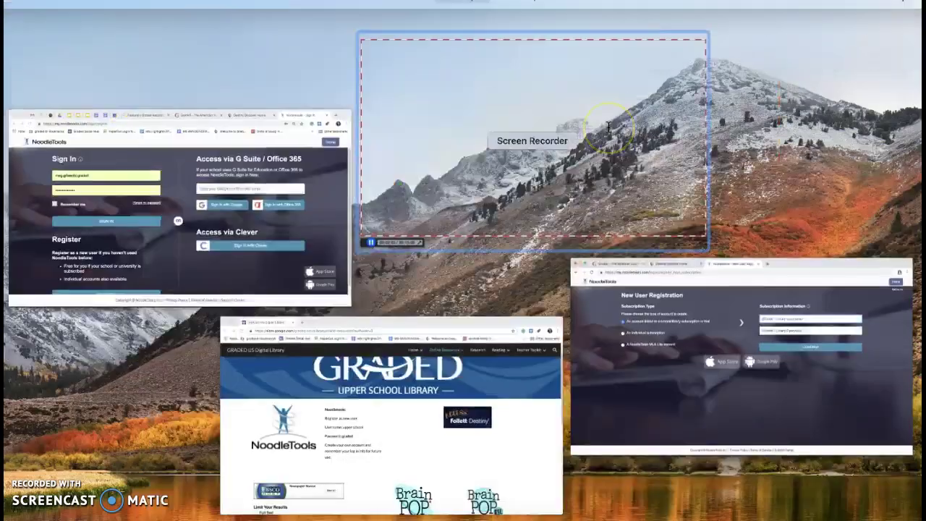
pyautogui.click(340, 427)
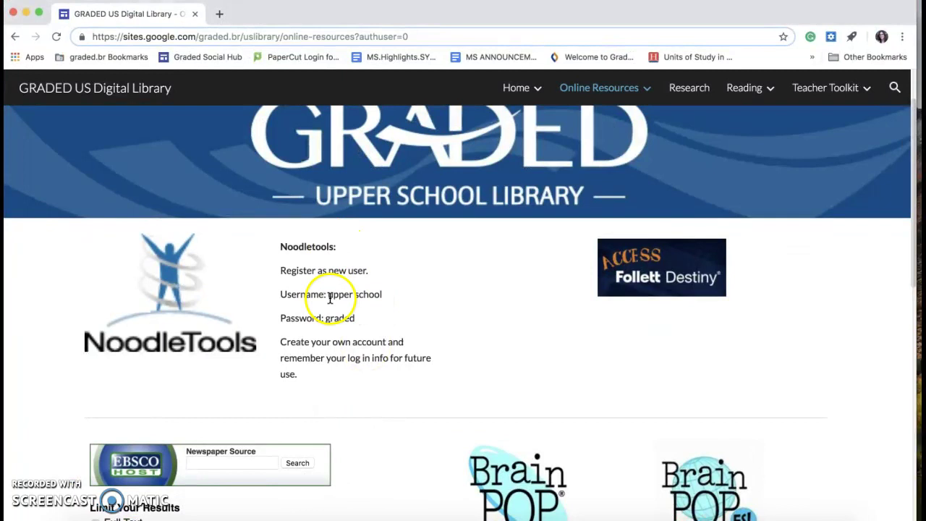
pyautogui.hotkey('ctrl', 'Up')
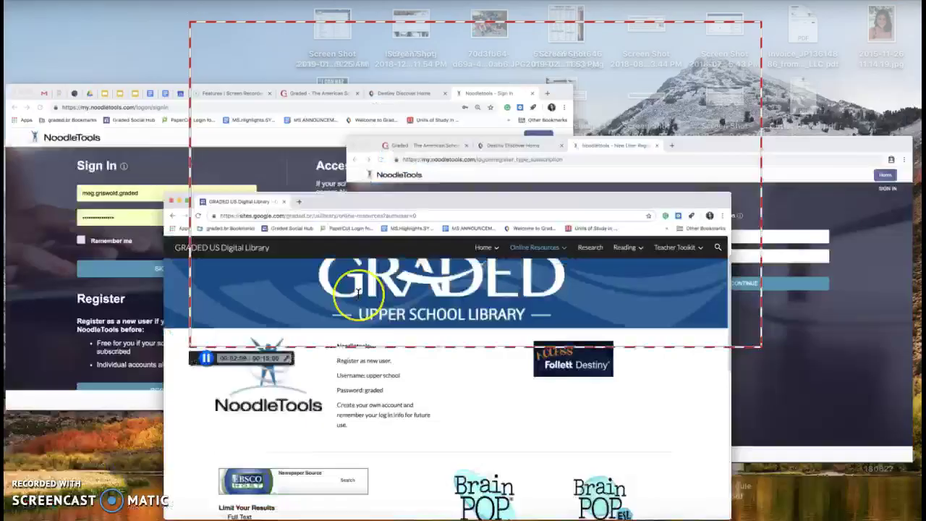
pyautogui.click(756, 321)
pyautogui.click(542, 165)
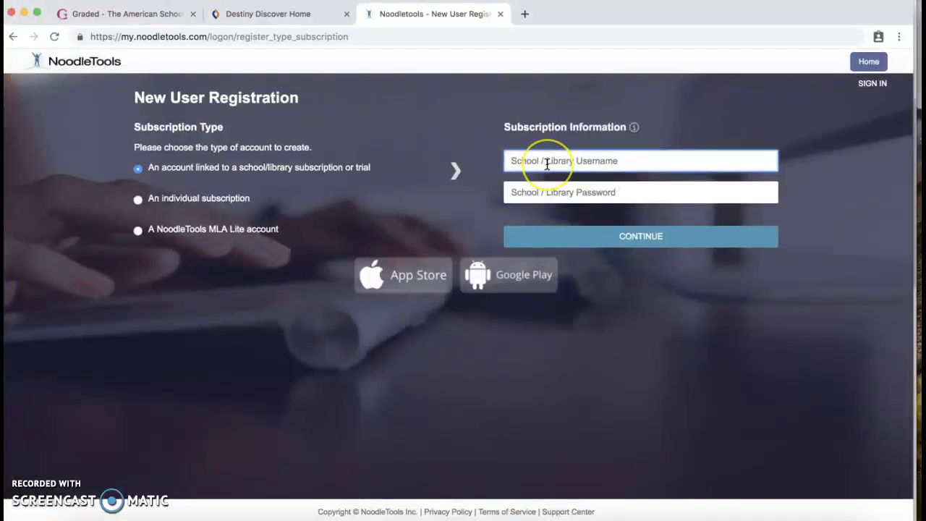
pyautogui.write('upper school')
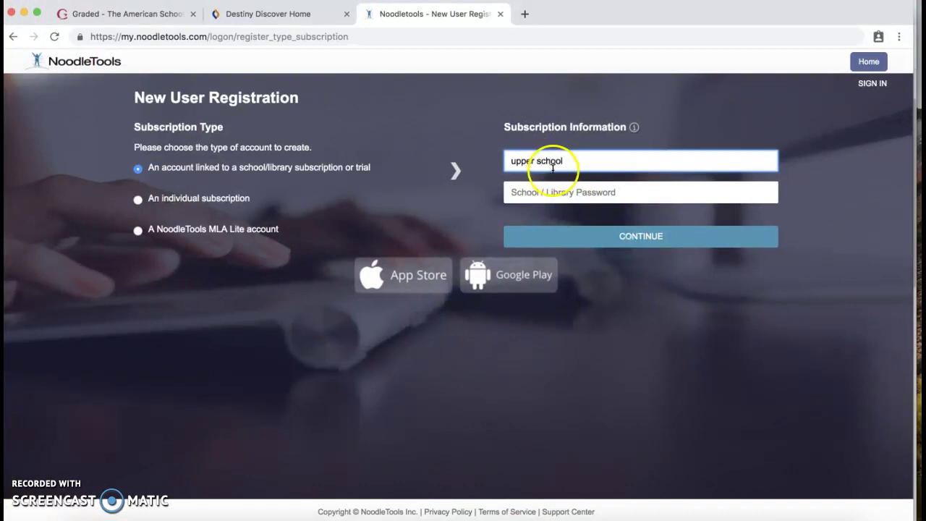
# Enter the school subscription password from the library page and submit the credentials
pyautogui.hotkey('ctrl', 'Up')
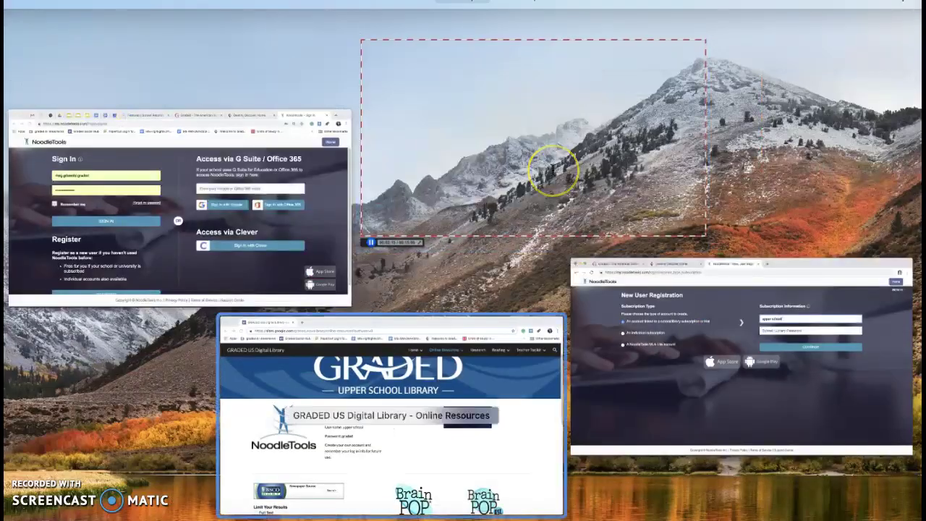
pyautogui.click(374, 475)
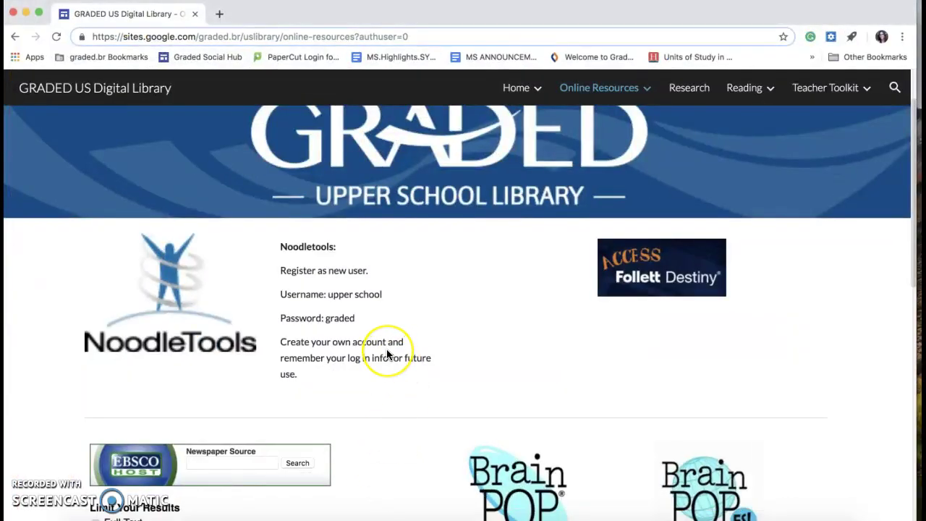
pyautogui.hotkey('ctrl', 'Up')
pyautogui.click(682, 235)
pyautogui.click(665, 188)
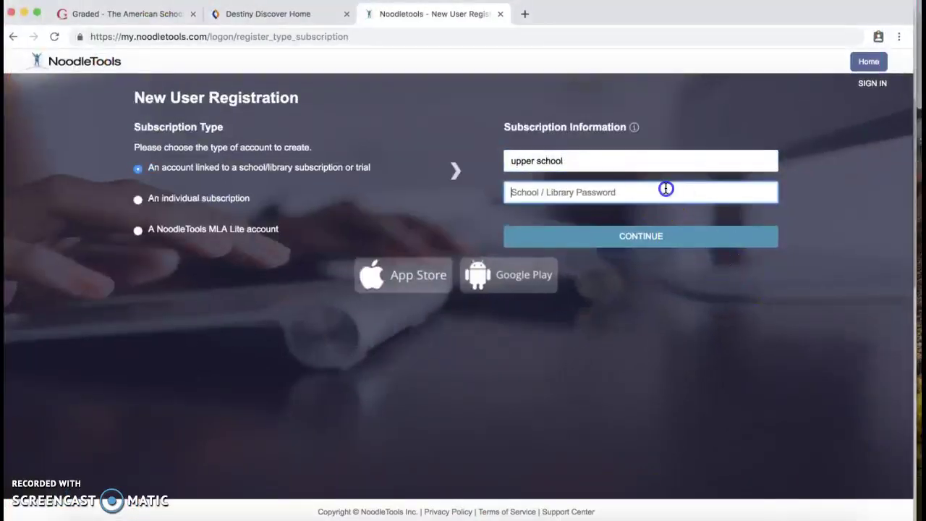
pyautogui.write('u')
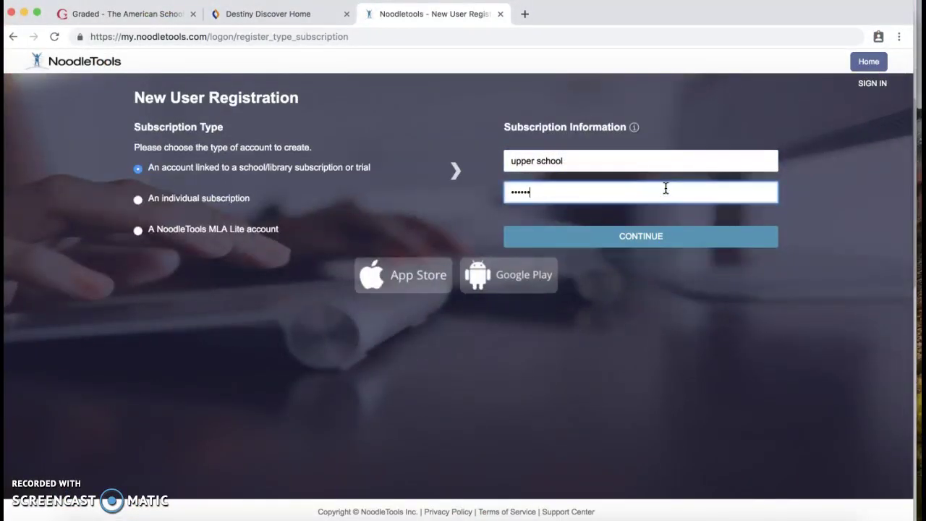
pyautogui.click(639, 239)
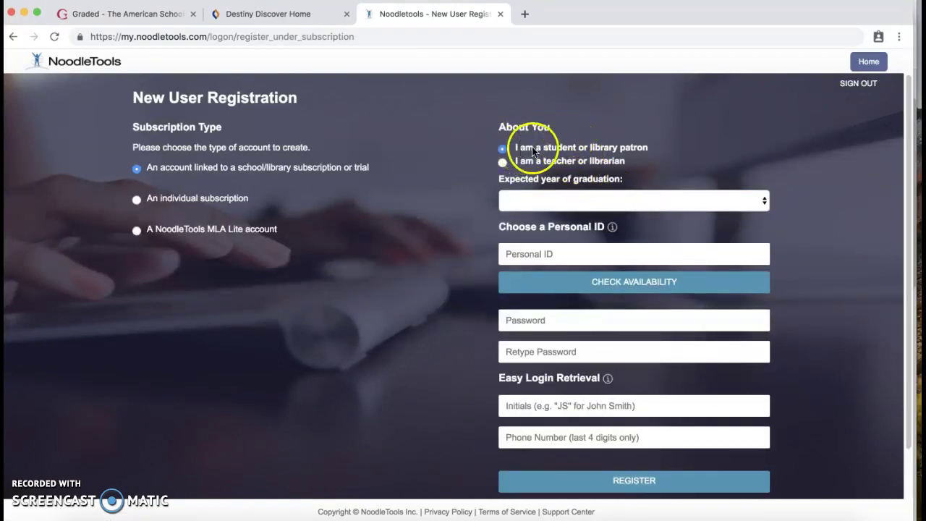
# Keep 'I am a student' and set the expected graduation year to 2023
pyautogui.click(636, 196)
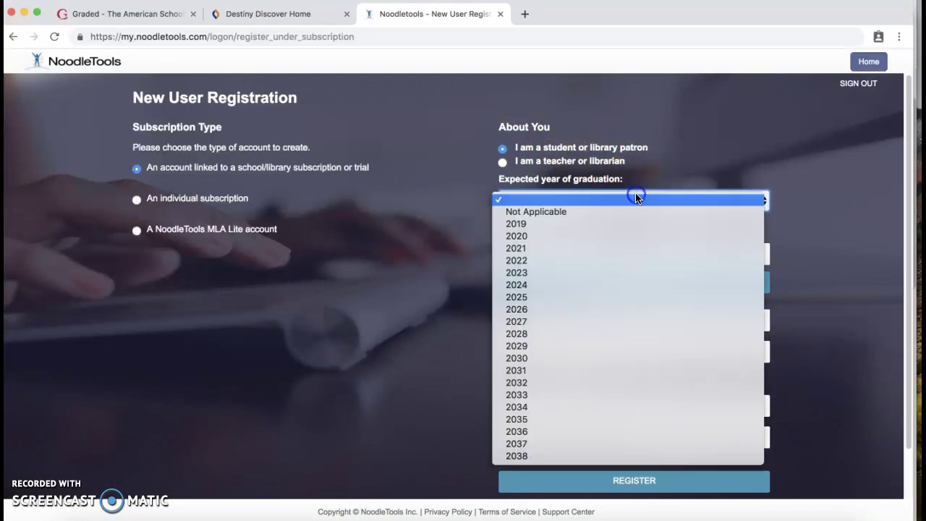
pyautogui.moveTo(636, 198); pyautogui.dragTo(588, 271)
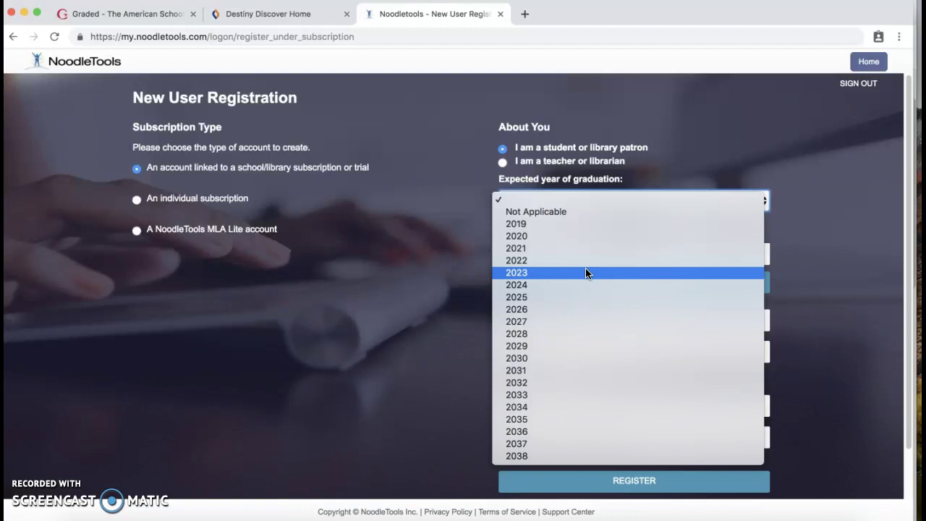
pyautogui.click(432, 275)
pyautogui.click(529, 200)
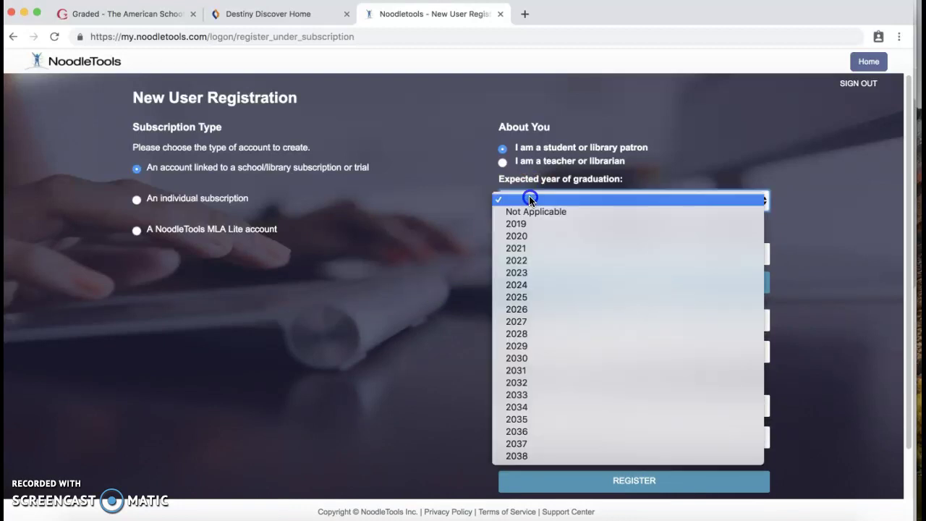
pyautogui.click(547, 272)
# Type a personal ID, clear it, and move through the Password, Initials and Phone fields
pyautogui.click(545, 256)
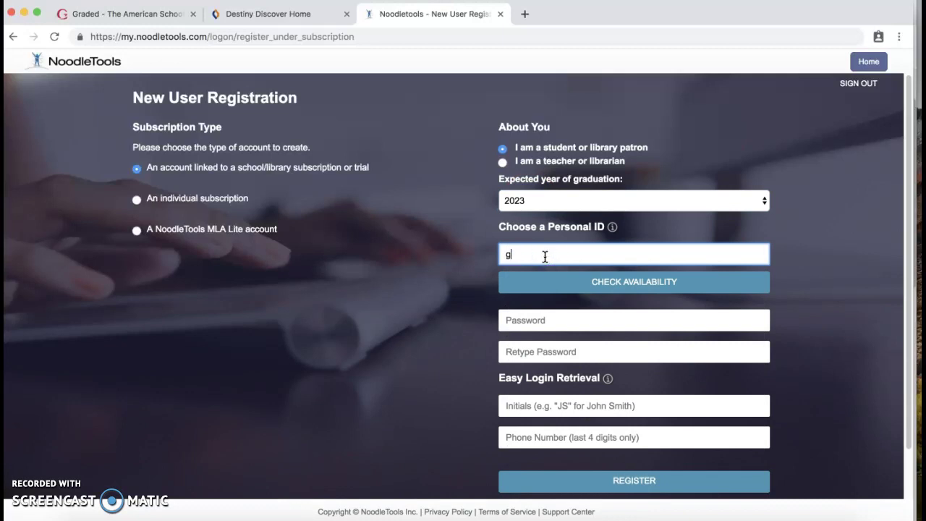
pyautogui.write('gr238329823798327')
pyautogui.press('BackSpace')
pyautogui.press('BackSpace')
pyautogui.press('BackSpace')
pyautogui.click(580, 316)
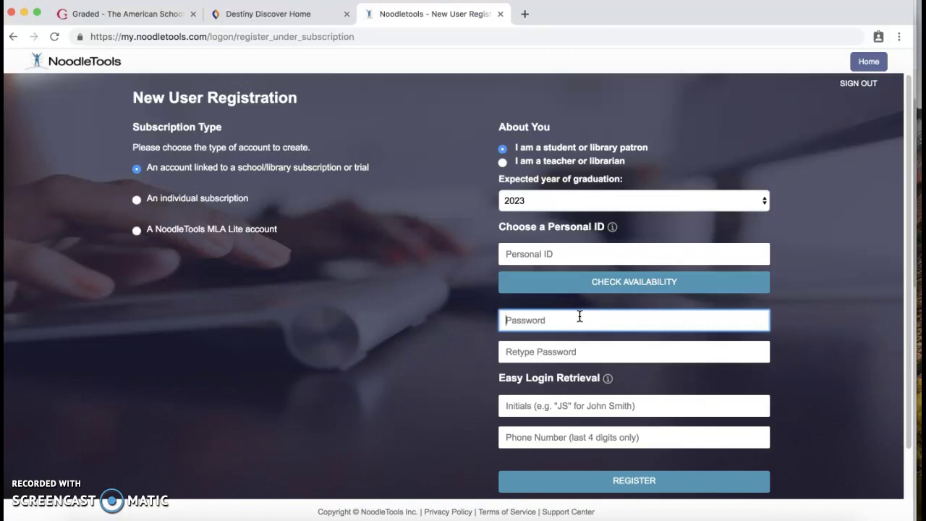
pyautogui.click(587, 402)
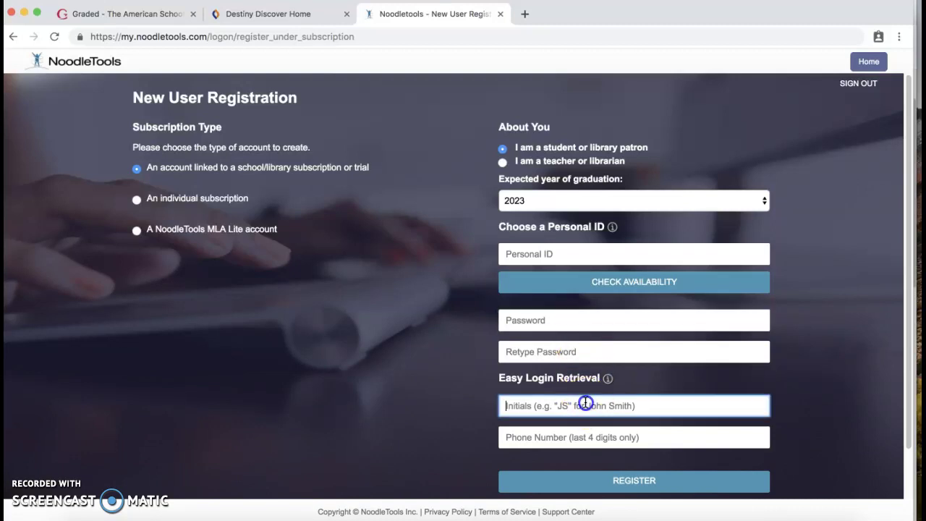
pyautogui.click(554, 438)
pyautogui.scroll(-2, 555, 436)
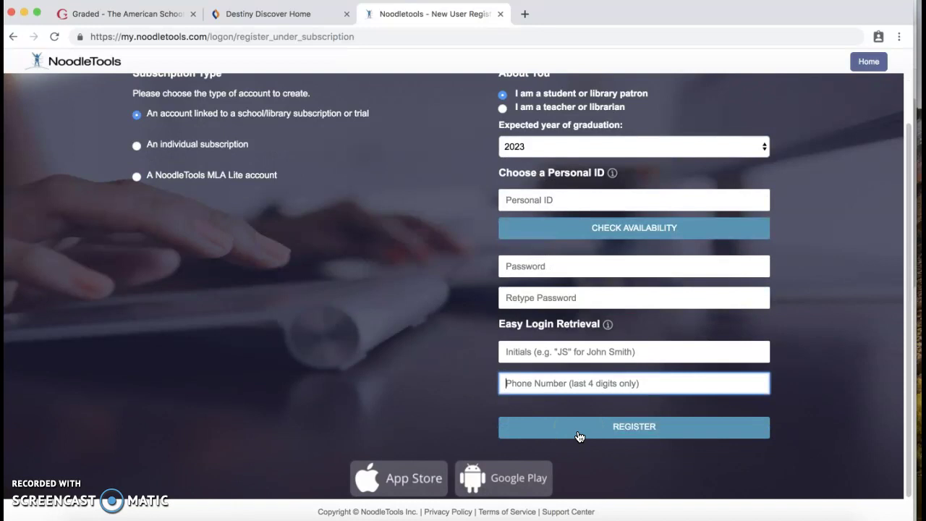
pyautogui.scroll(2, 579, 436)
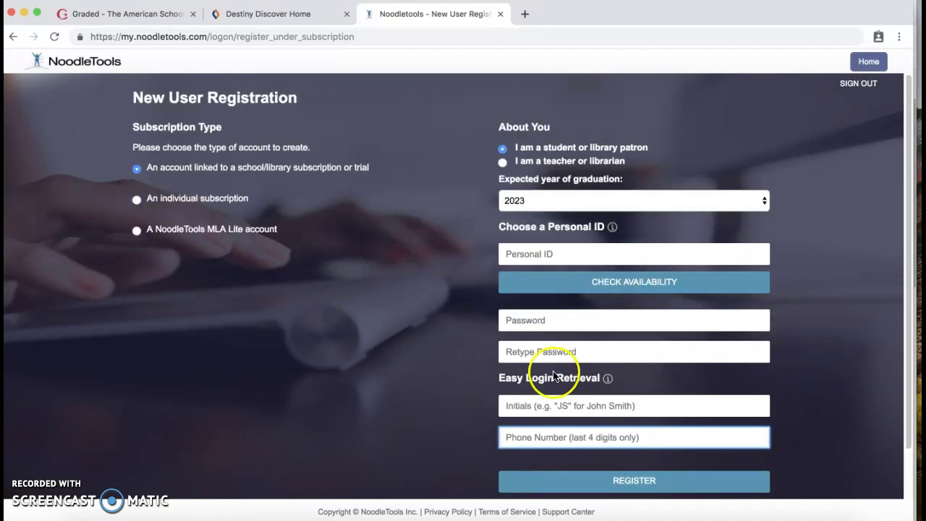
pyautogui.hotkey('ctrl', 'Up')
# Switch to the NoodleTools Sign In window and sign in with the filled-in credentials
pyautogui.click(322, 141)
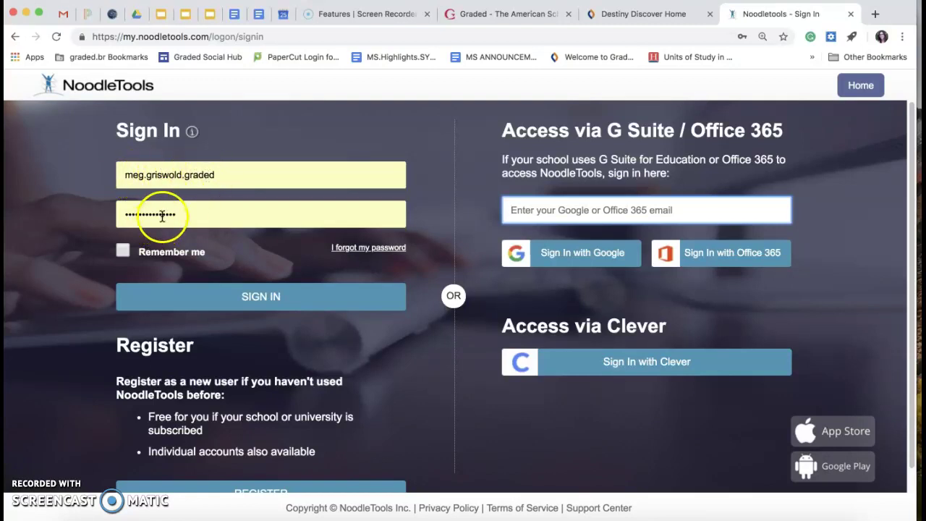
pyautogui.click(207, 299)
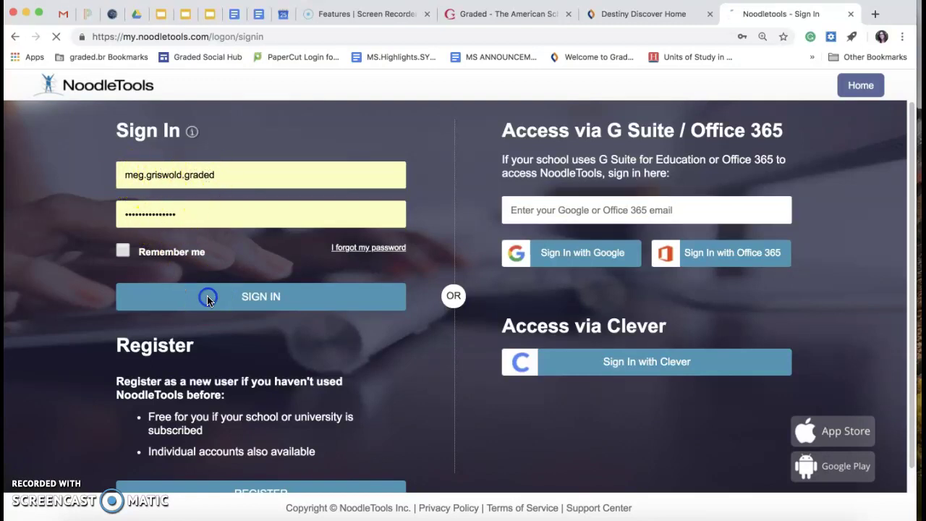